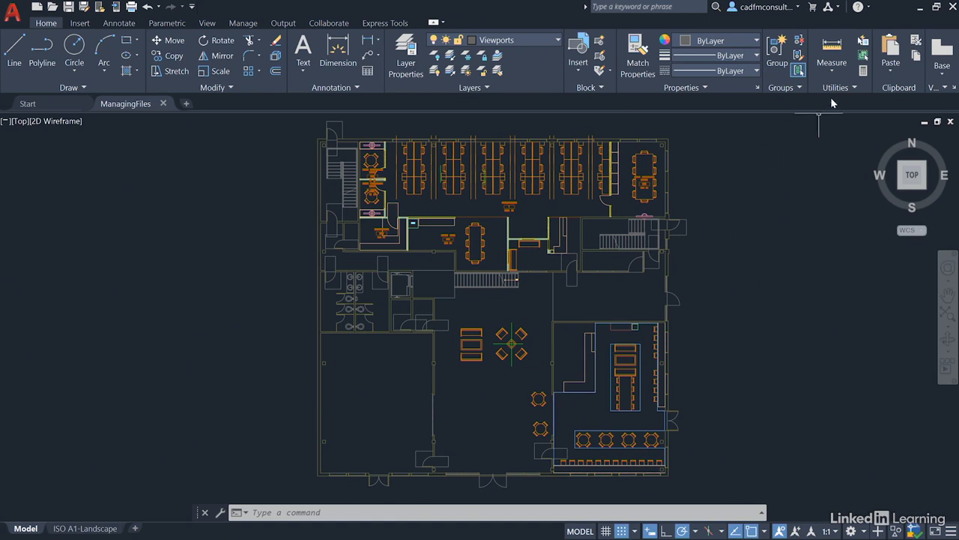
# - Quick-measure the right-wall doorway between its jambs (1155.7), then end the measuring command
pyautogui.click(832, 72)
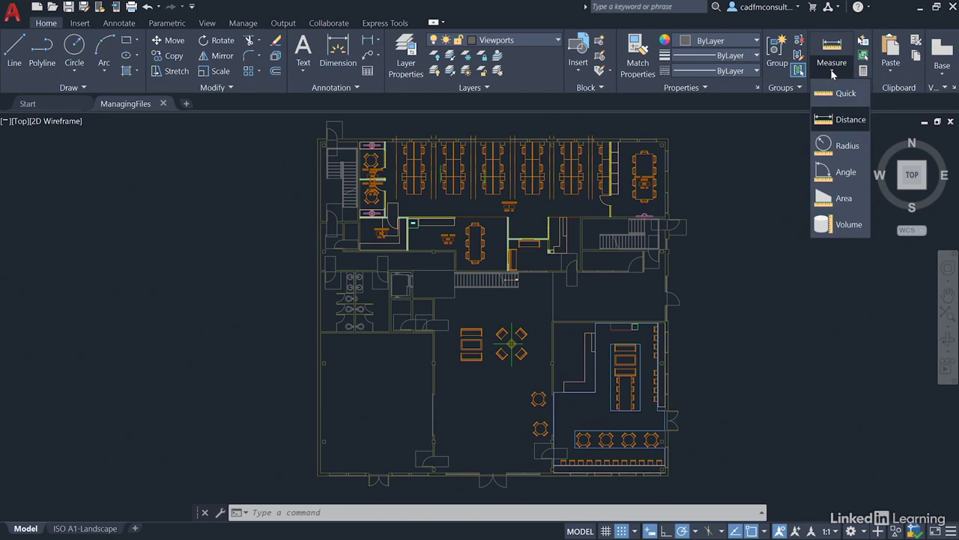
pyautogui.click(830, 118)
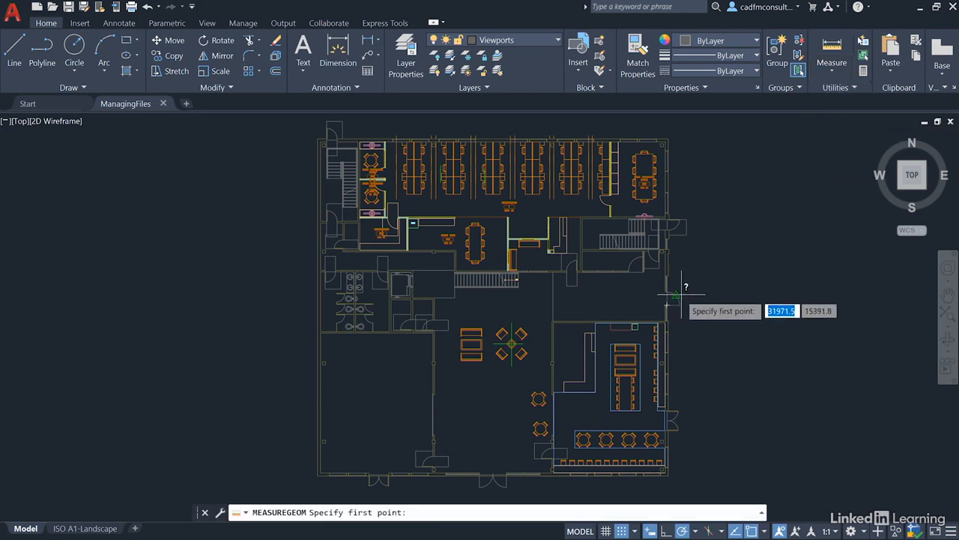
pyautogui.scroll(4, 680, 296)
pyautogui.scroll(3, 679, 292)
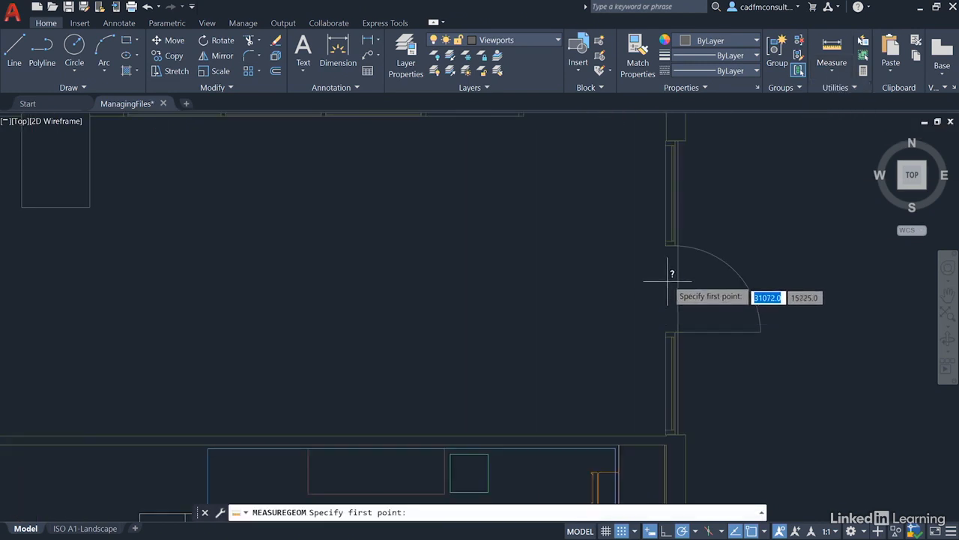
pyautogui.click(670, 238)
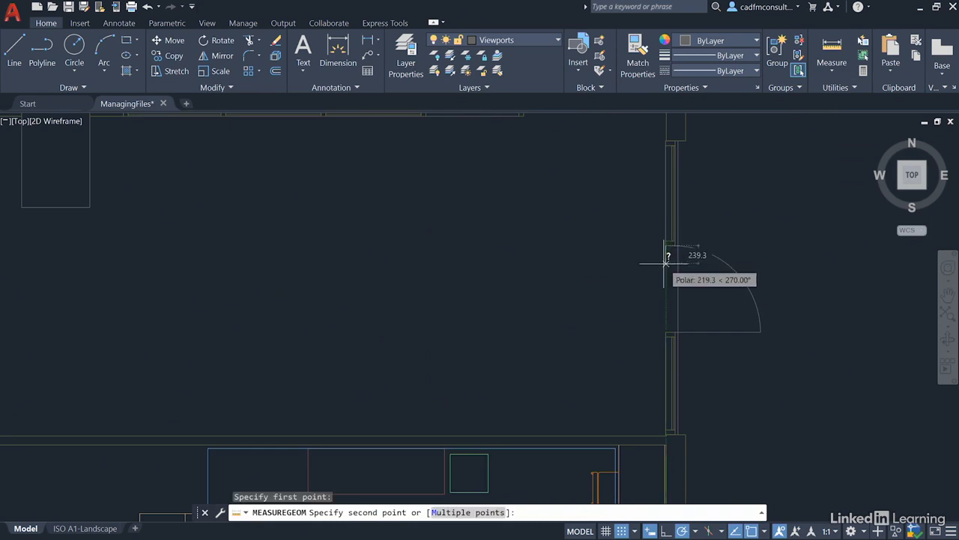
pyautogui.click(670, 327)
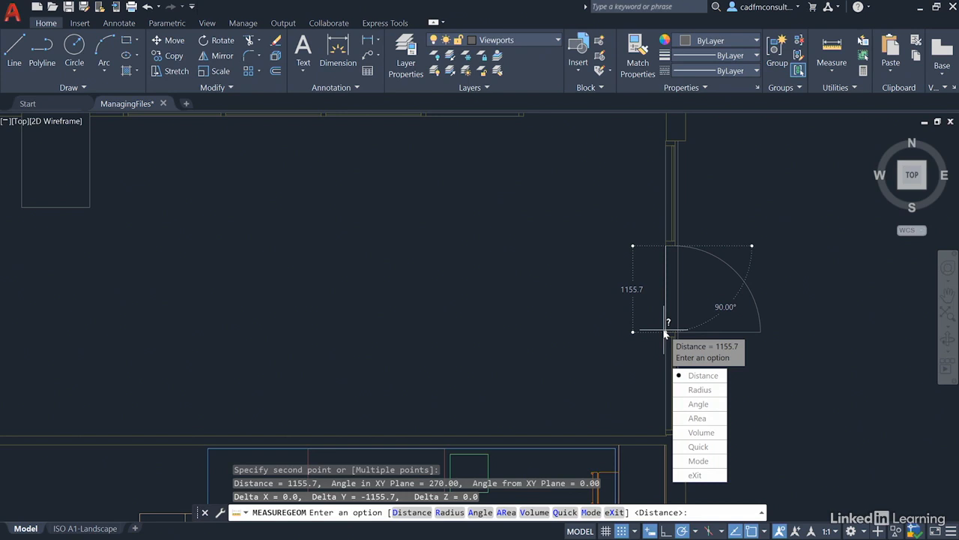
pyautogui.press('Escape')
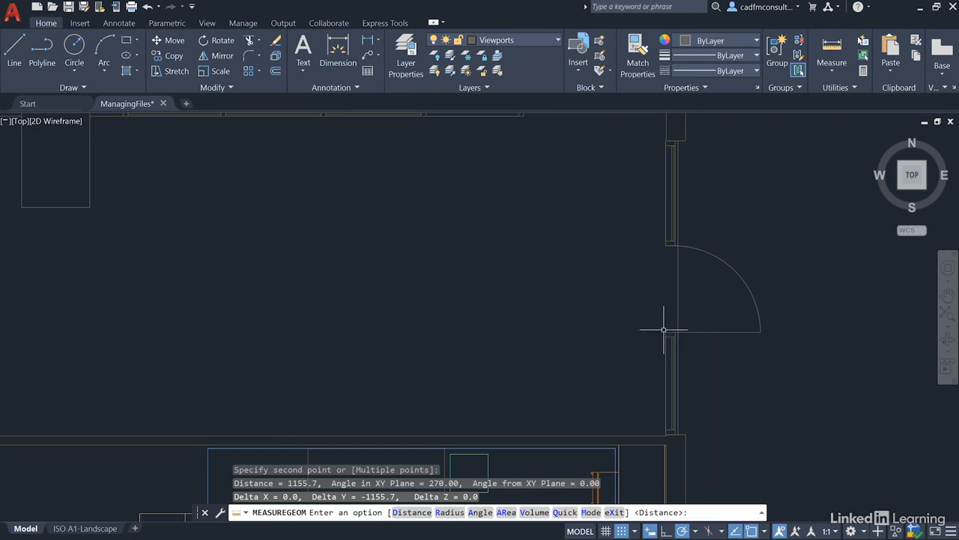
pyautogui.press('Escape')
pyautogui.press('Escape')
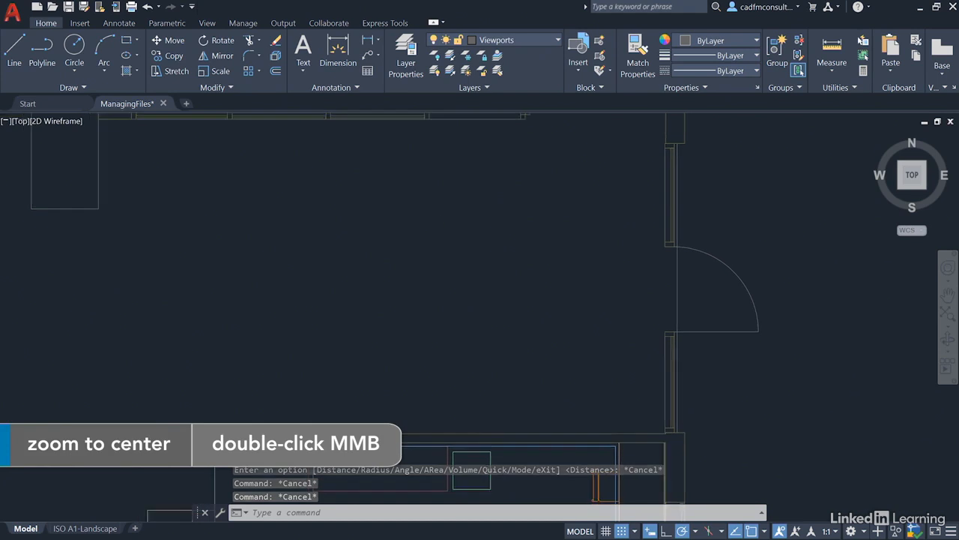
# - Zoom extents to fit the whole floor plan and nudge it slightly in view
pyautogui.doubleClick(441, 242)
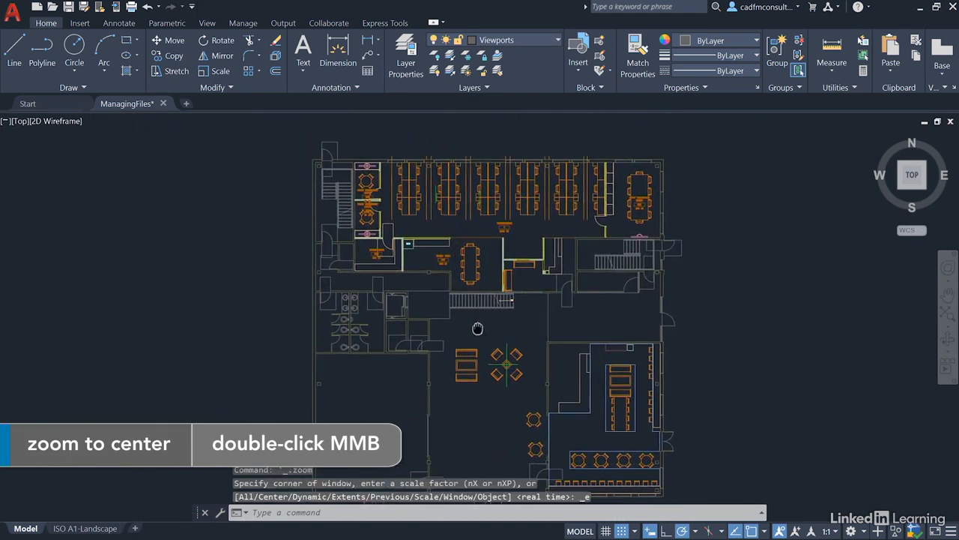
pyautogui.moveTo(473, 330); pyautogui.dragTo(468, 306, button='middle')
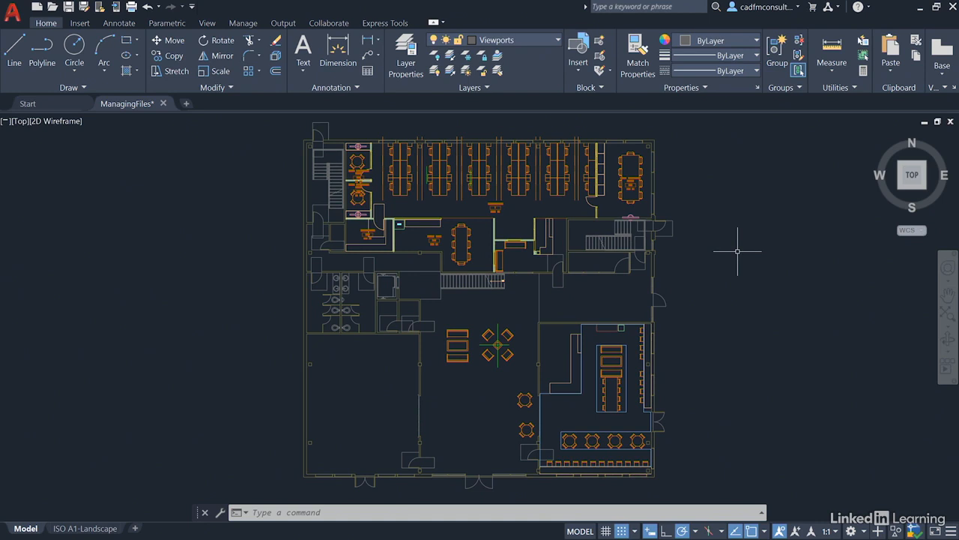
pyautogui.write('UNI')
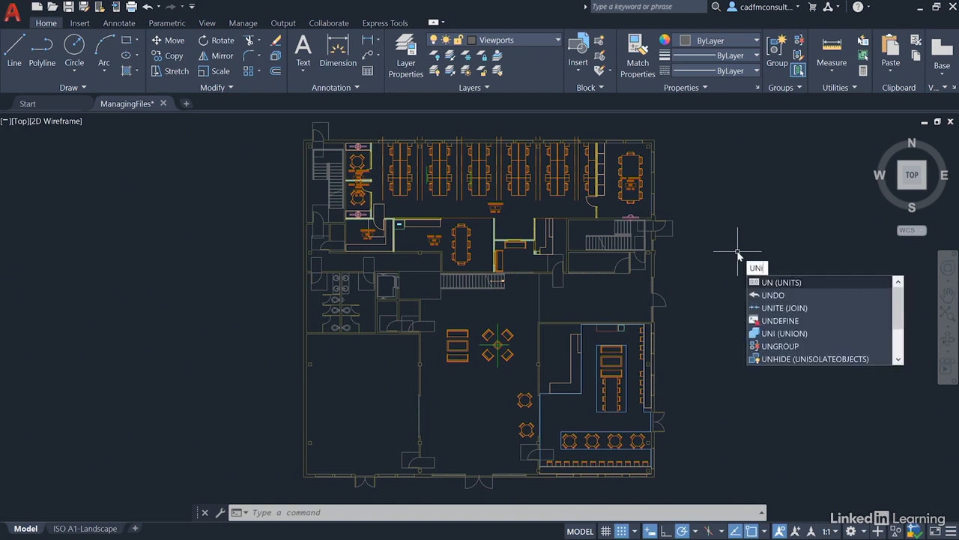
pyautogui.write('TS')
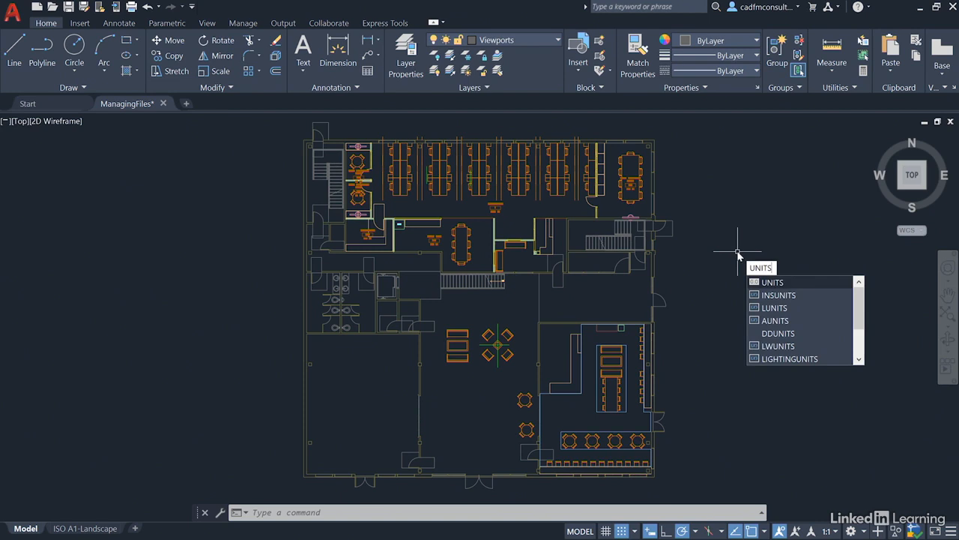
# - Bring up Drawing Units and try architectural, engineering, fractional and scientific length types
pyautogui.press('Return')
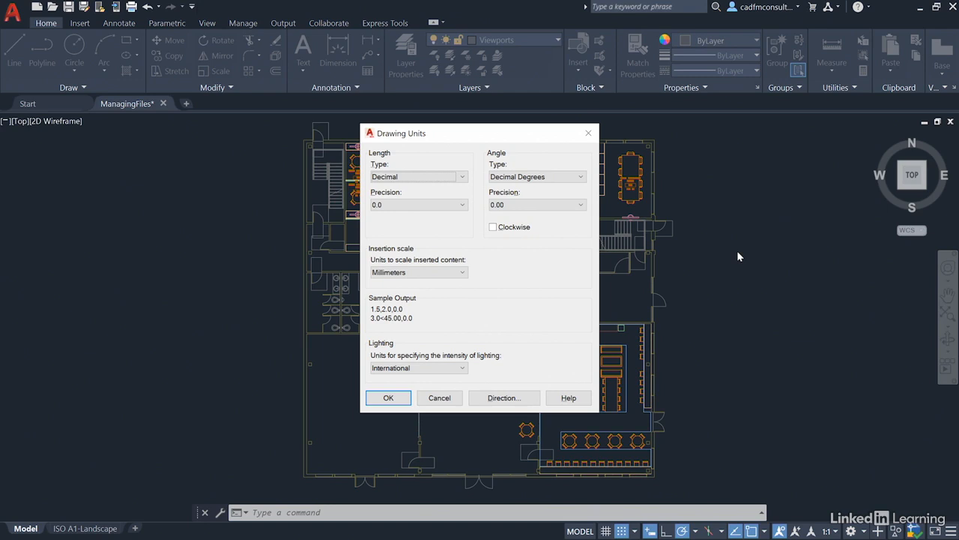
pyautogui.click(462, 177)
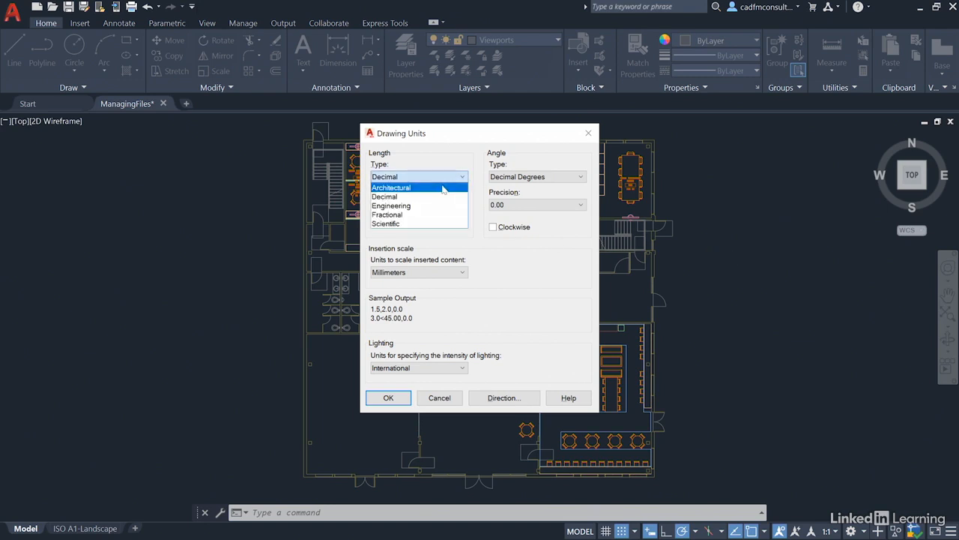
pyautogui.click(444, 189)
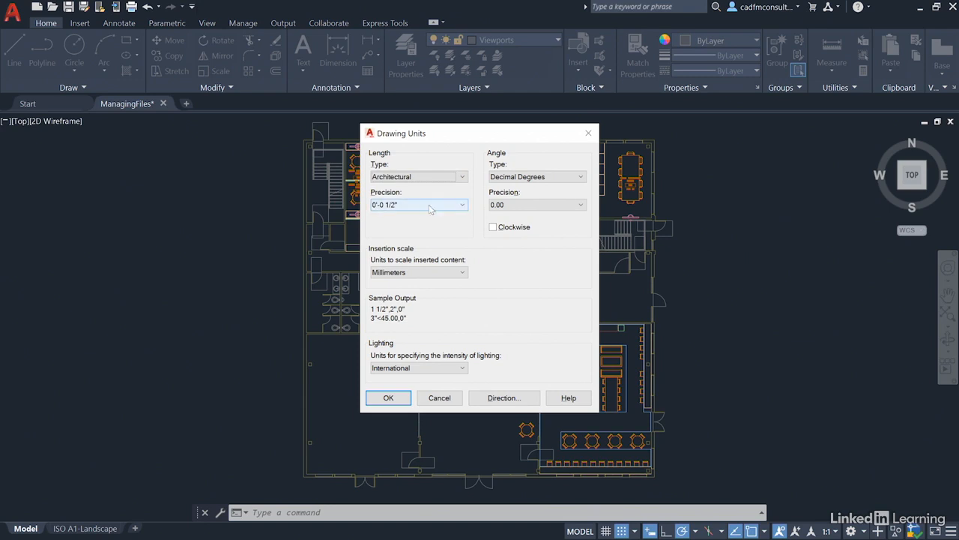
pyautogui.click(461, 176)
pyautogui.click(419, 205)
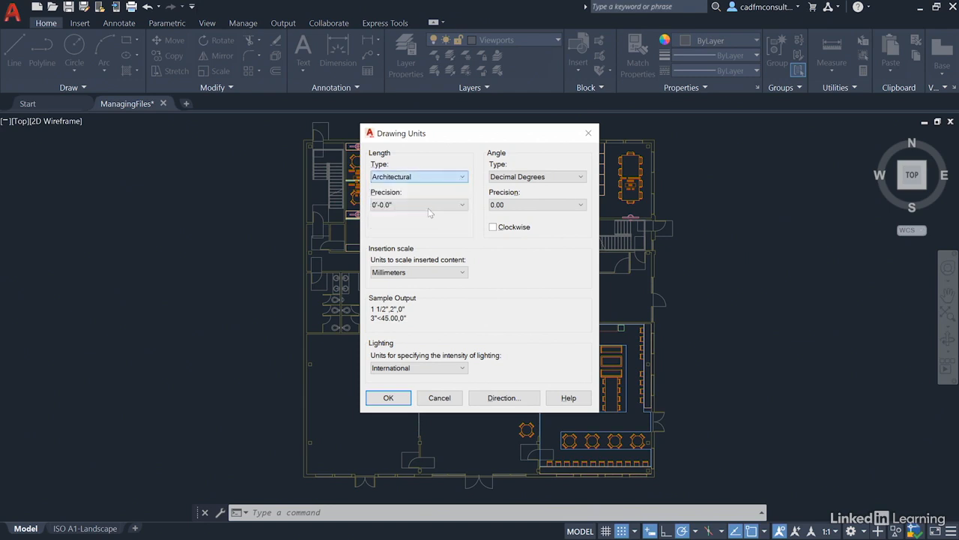
pyautogui.click(464, 178)
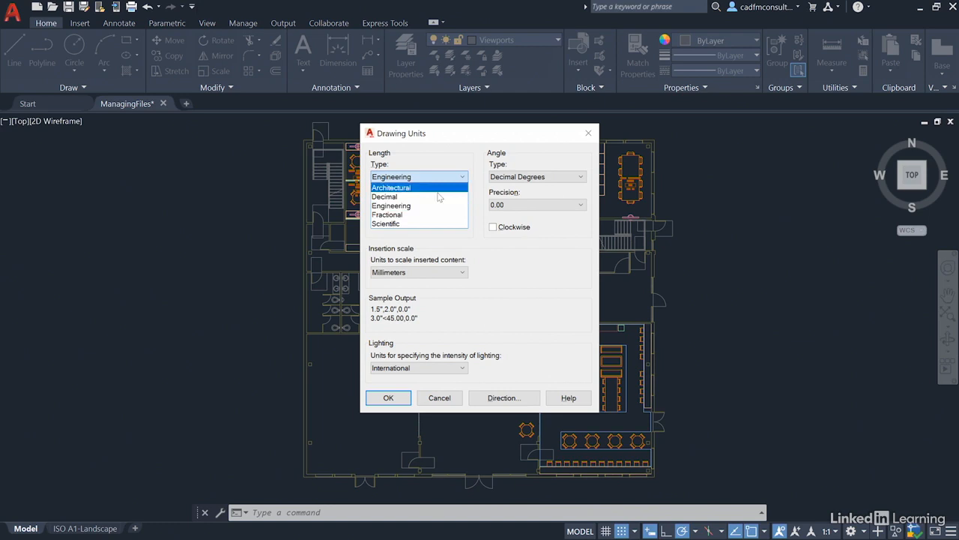
pyautogui.click(420, 216)
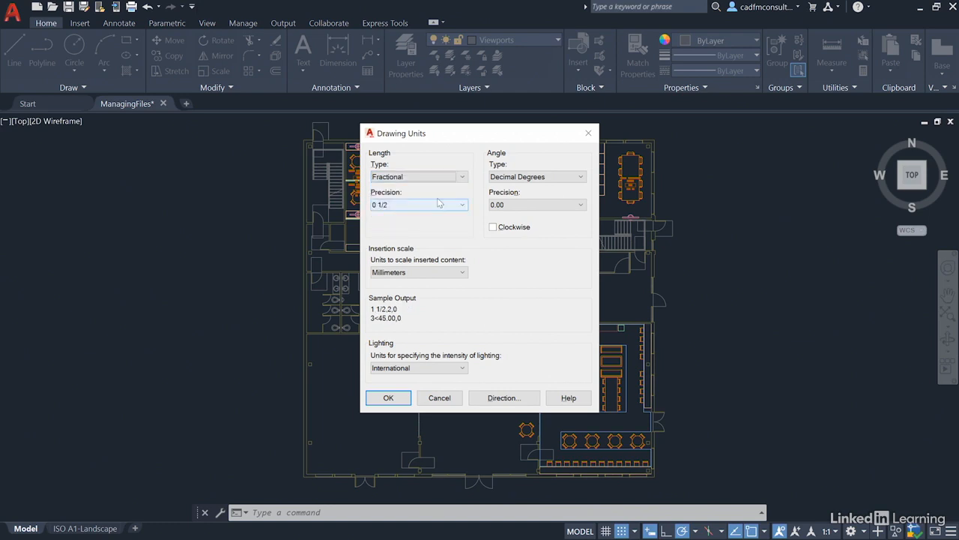
pyautogui.click(461, 177)
pyautogui.click(421, 225)
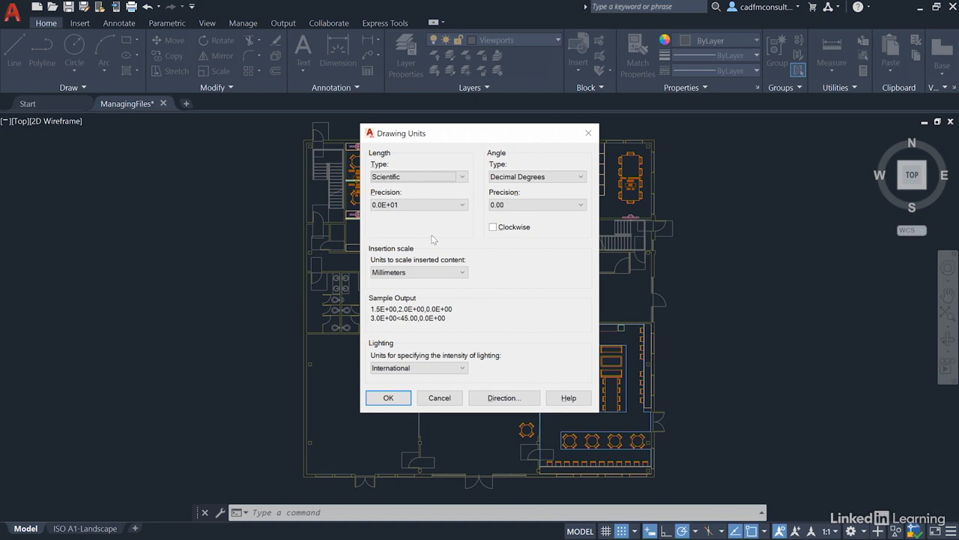
# - Set the length type to Decimal with 0.00 precision
pyautogui.click(462, 177)
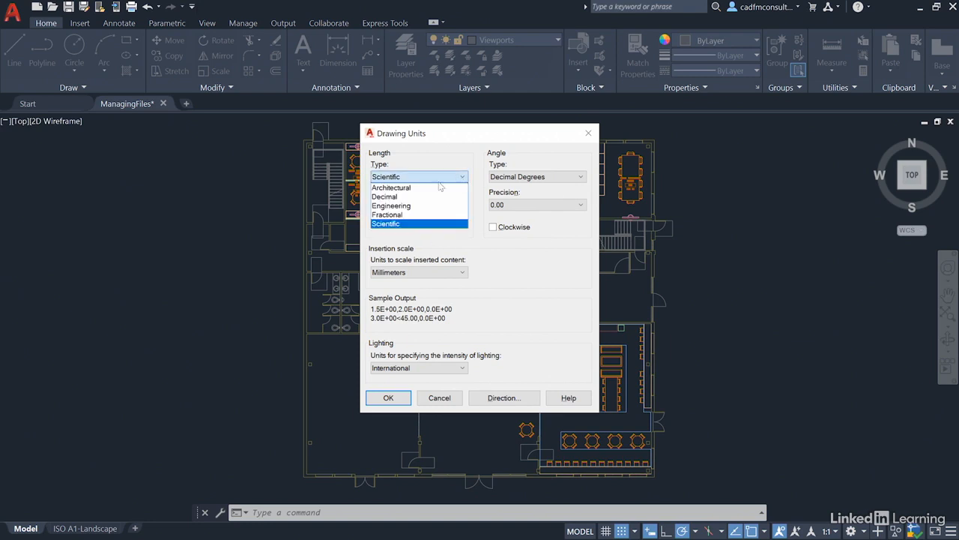
pyautogui.click(405, 196)
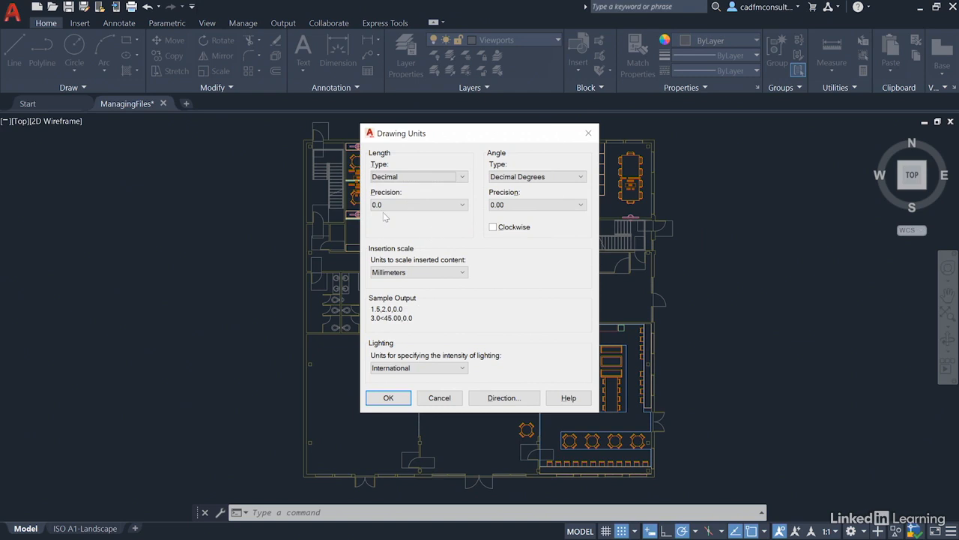
pyautogui.click(463, 205)
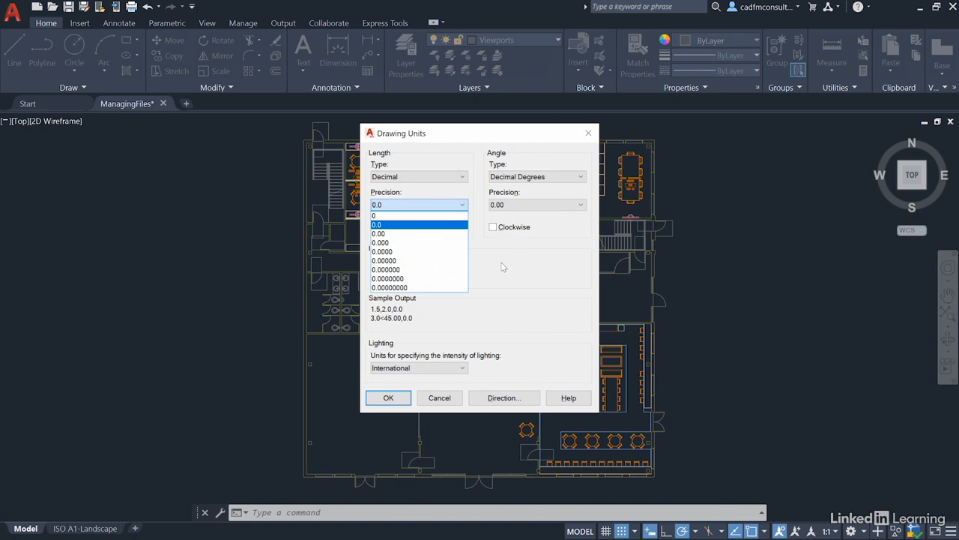
pyautogui.click(379, 233)
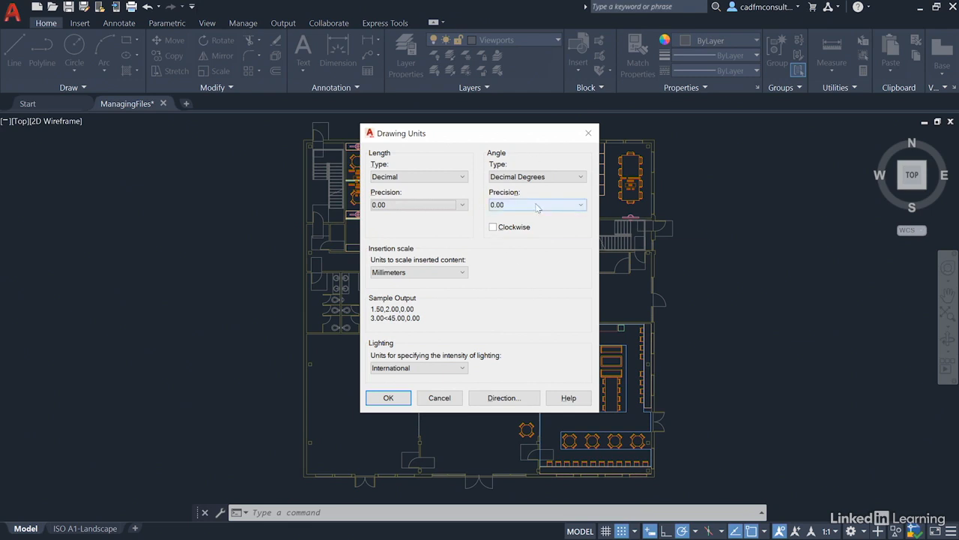
# - Try deg/min/sec and surveyor's angle types, then return angles to Decimal Degrees
pyautogui.click(565, 178)
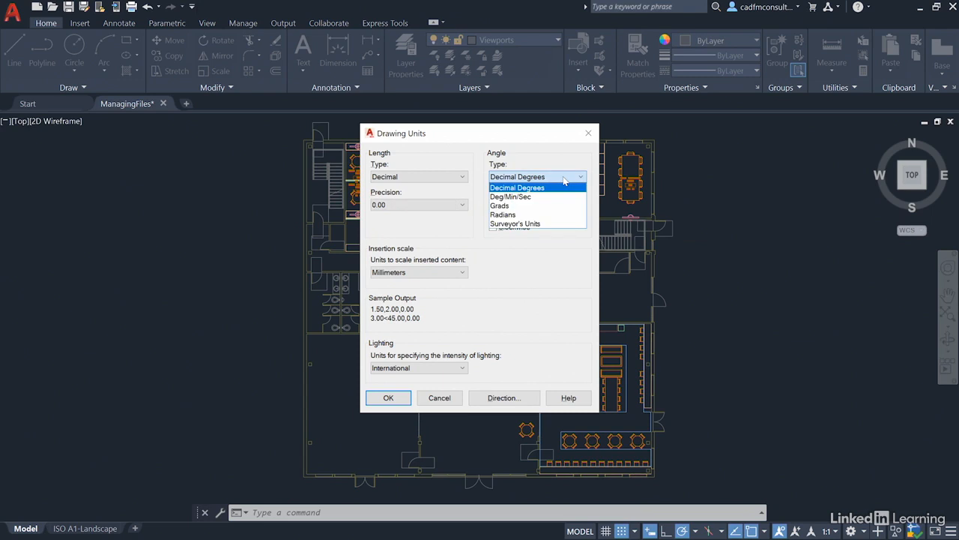
pyautogui.click(524, 197)
pyautogui.click(536, 176)
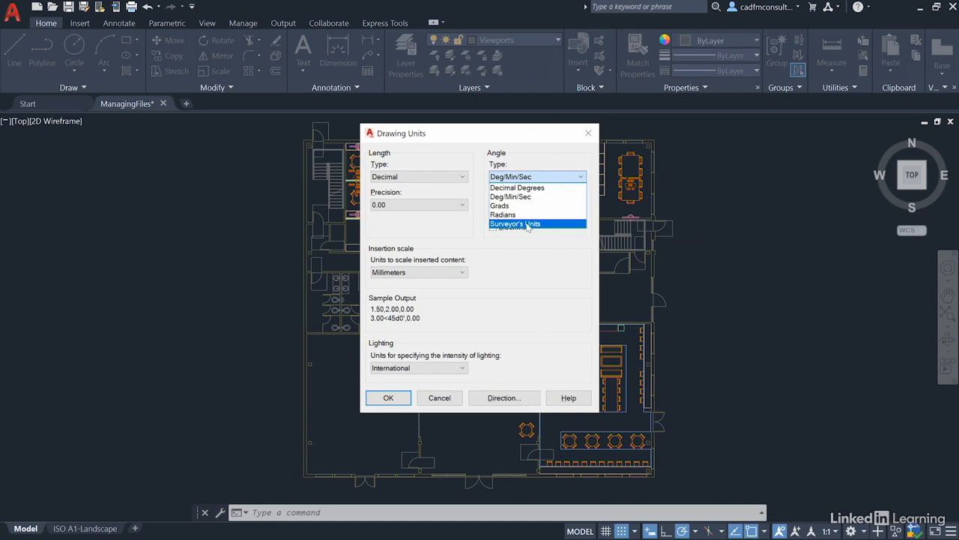
pyautogui.click(525, 224)
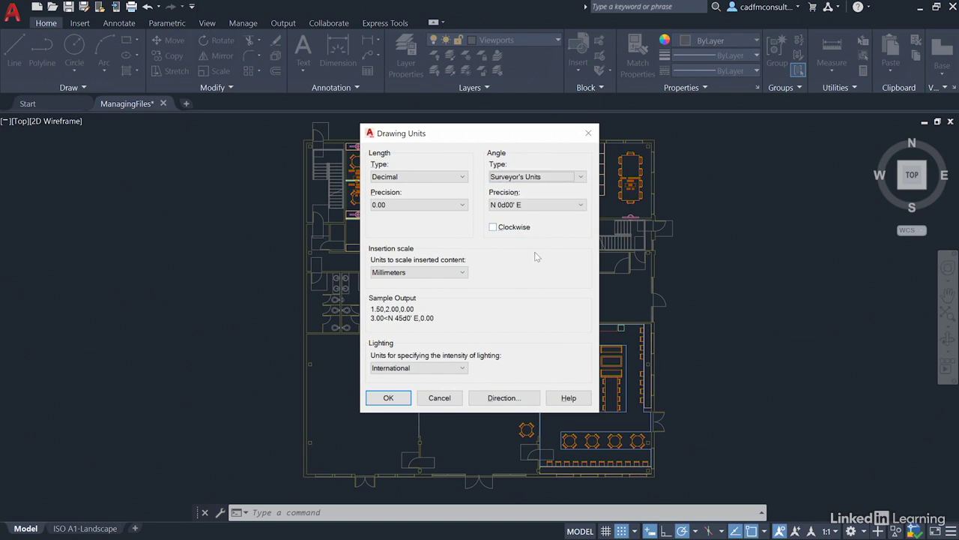
pyautogui.click(580, 178)
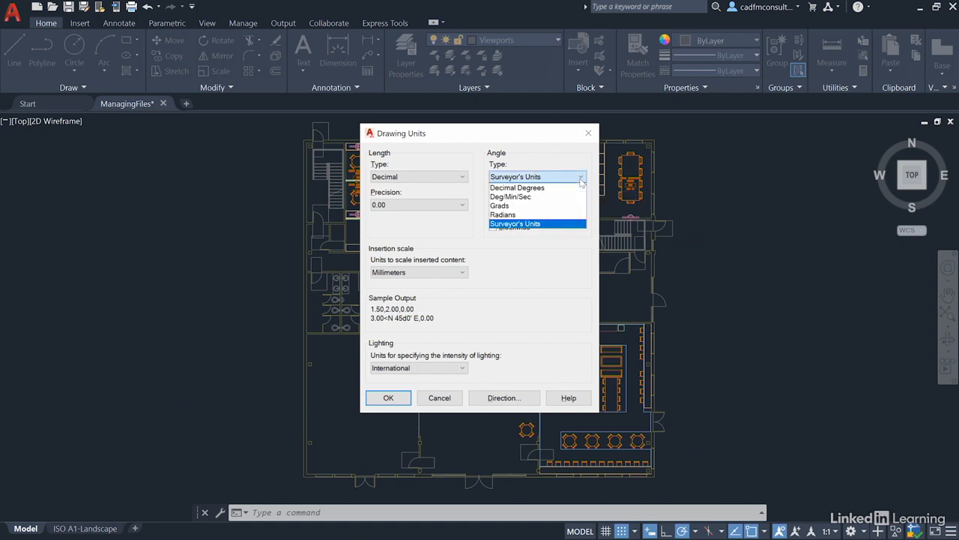
pyautogui.click(524, 187)
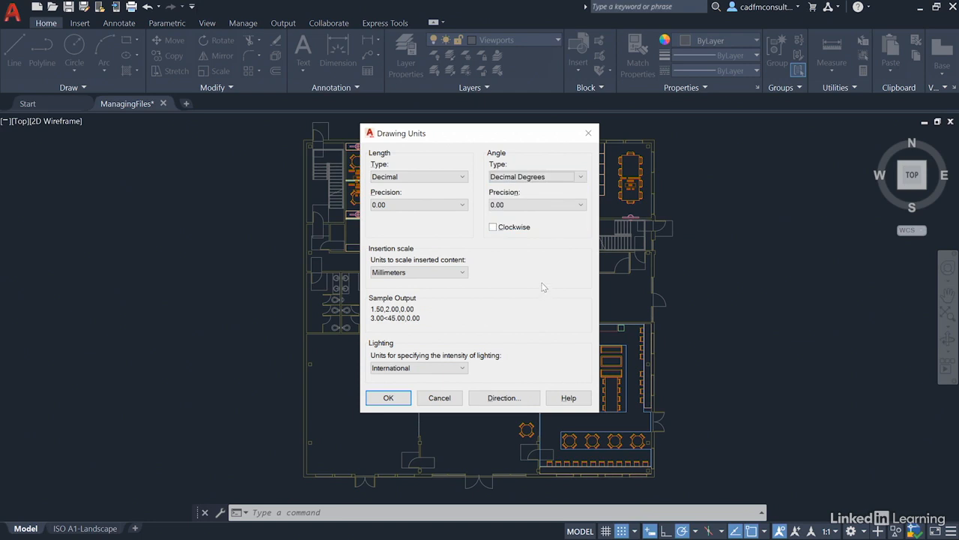
# - Set angle precision to 0.0000 and keep the insertion scale as Millimeters
pyautogui.click(551, 204)
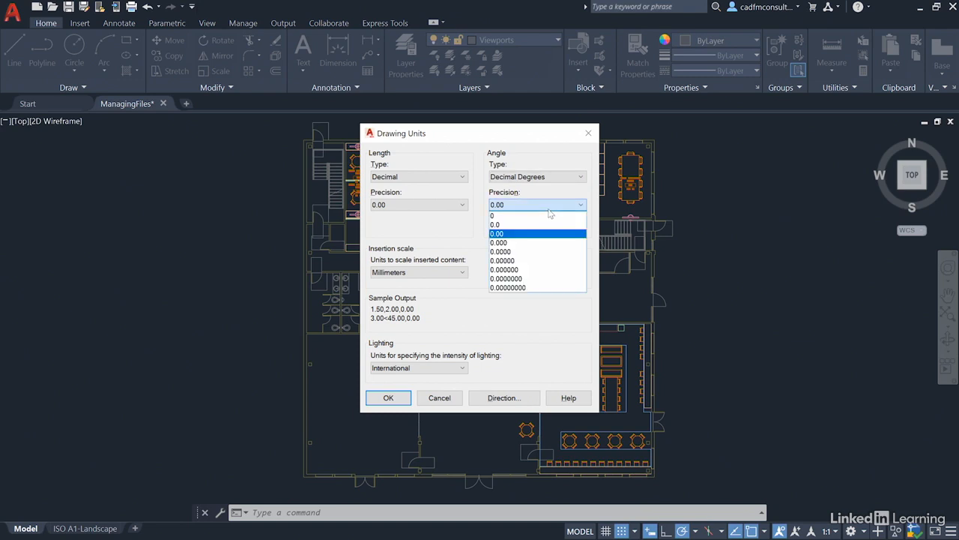
pyautogui.click(537, 249)
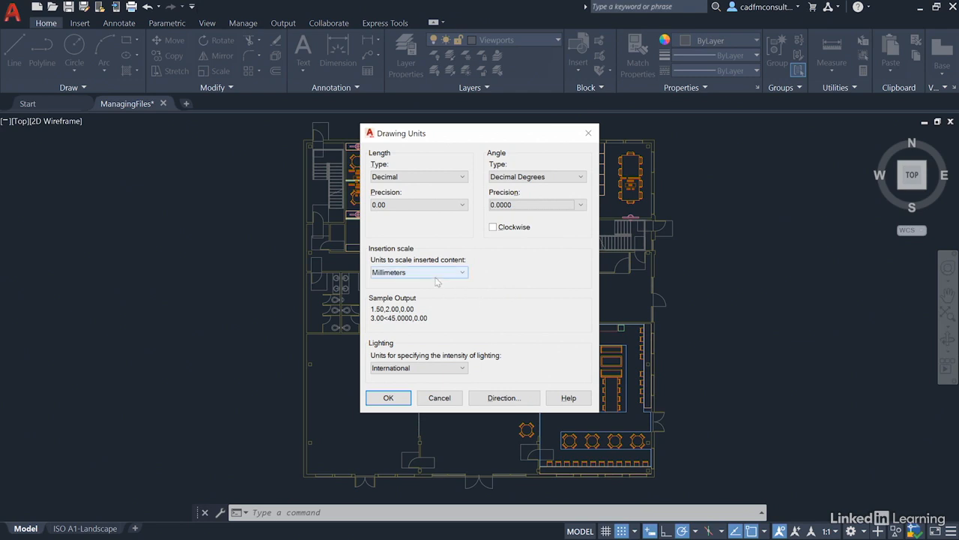
pyautogui.click(463, 273)
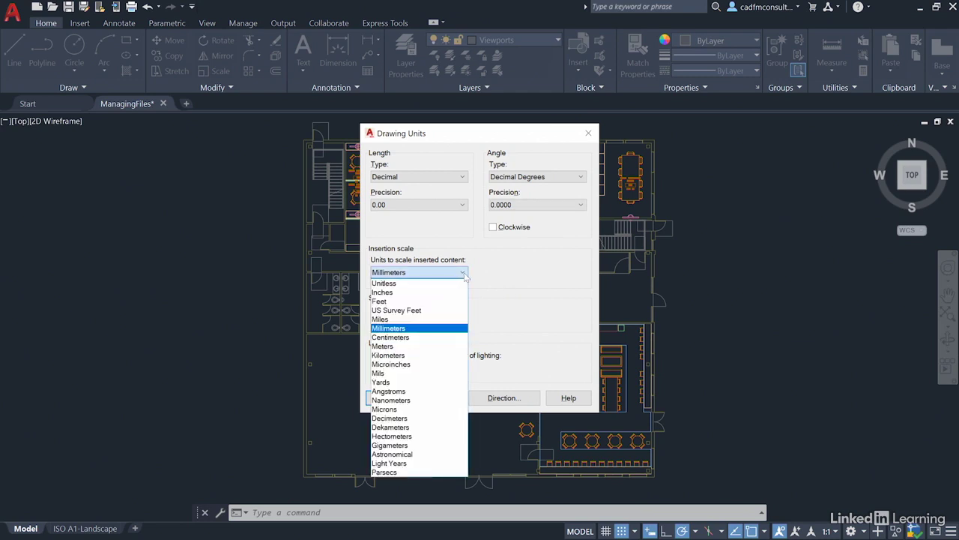
pyautogui.click(537, 279)
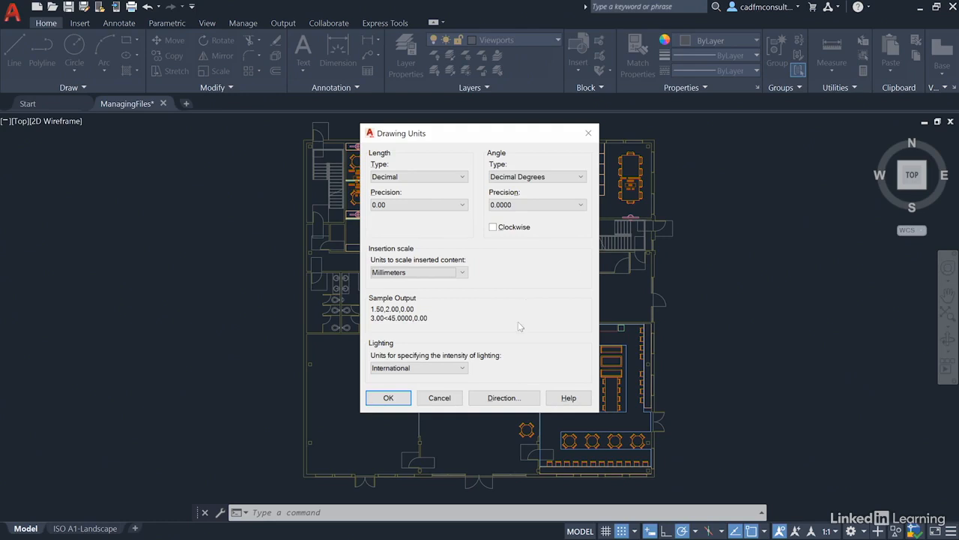
pyautogui.click(502, 398)
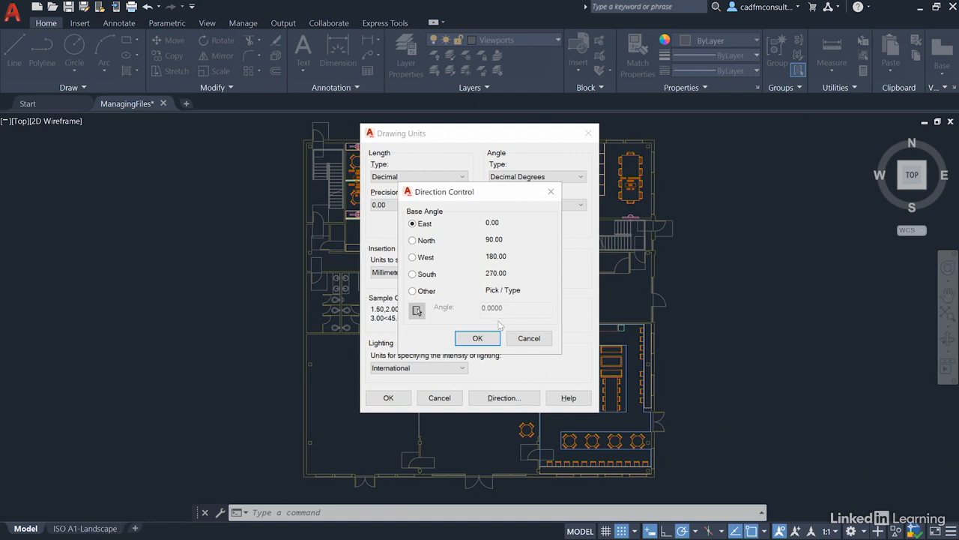
pyautogui.click(528, 338)
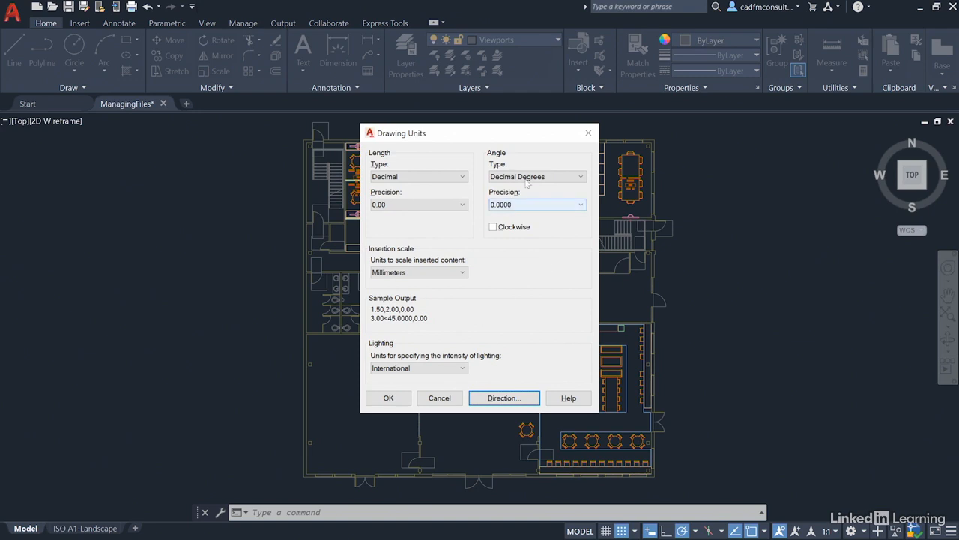
# - Apply the unit settings with OK and enable the Coordinates readout on the status bar
pyautogui.click(388, 397)
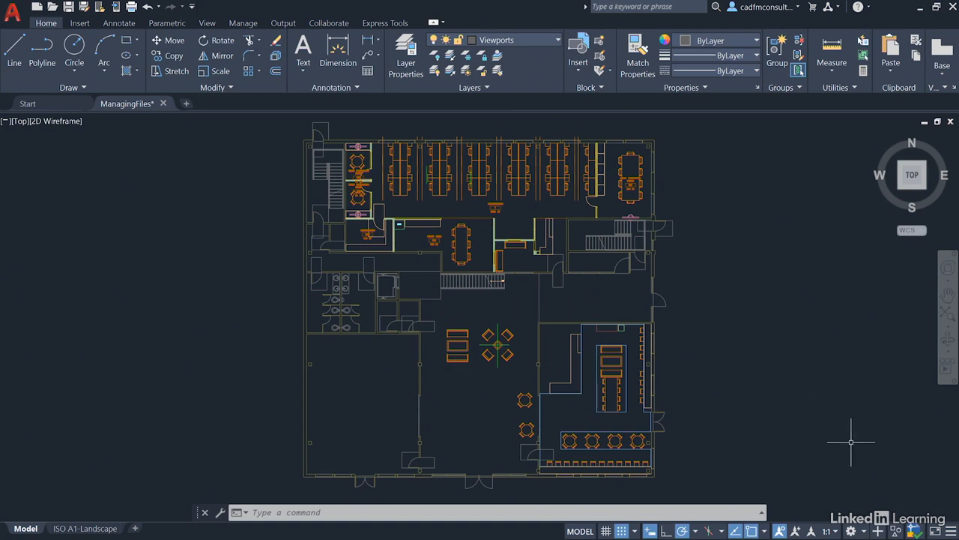
pyautogui.click(950, 532)
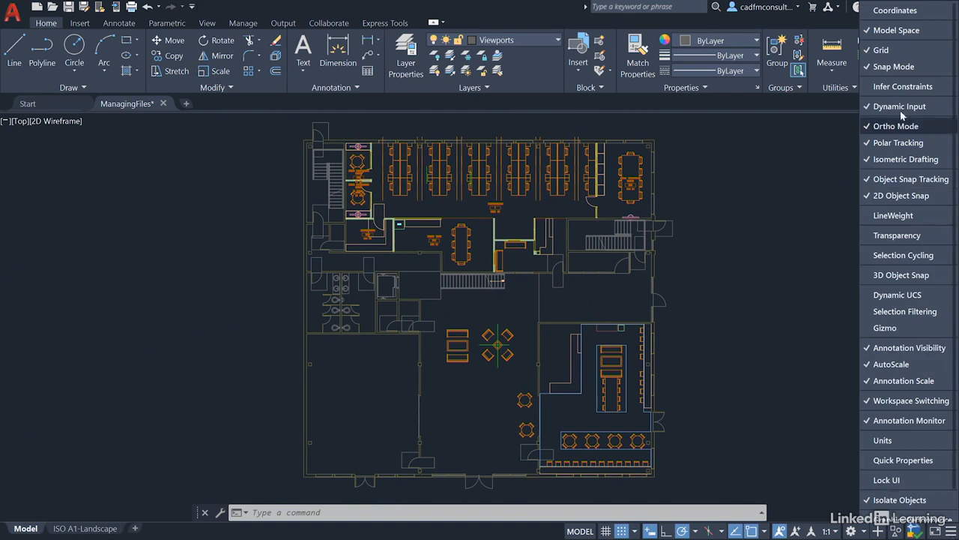
pyautogui.click(895, 10)
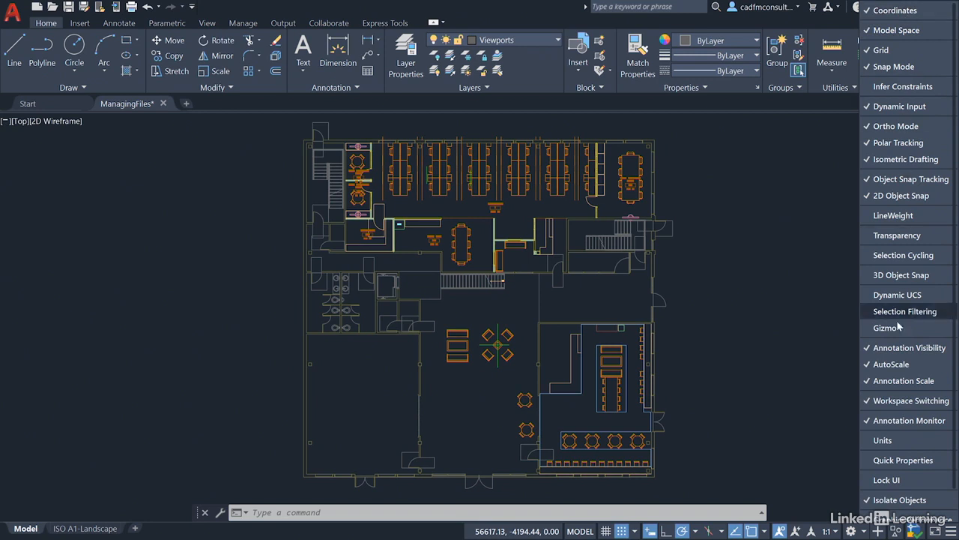
pyautogui.click(952, 530)
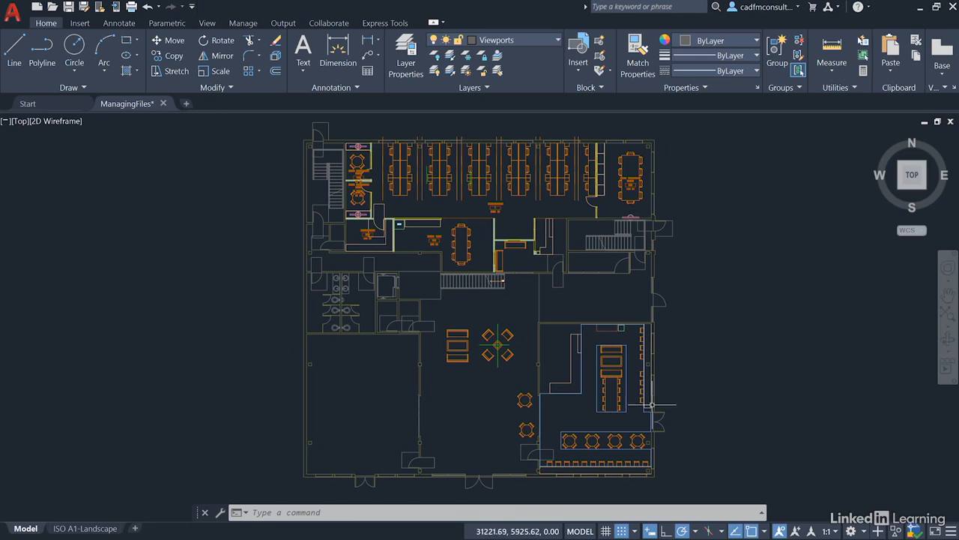